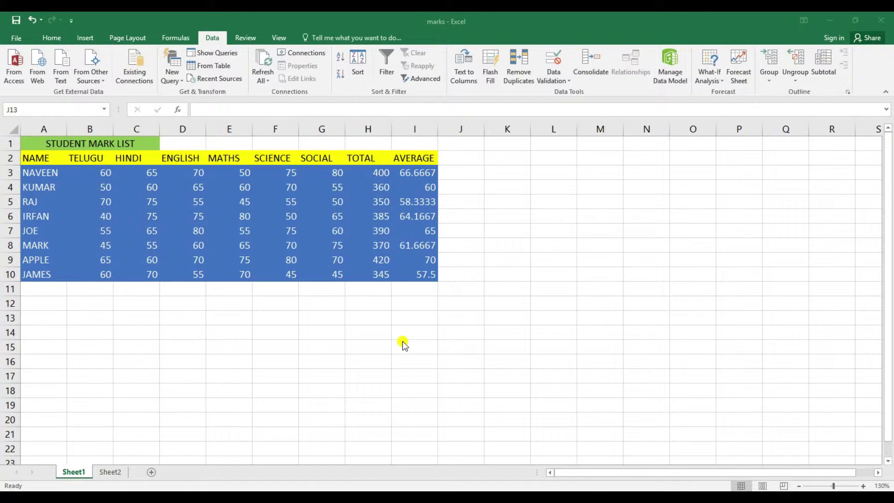
- On Sheet2, select the 2005–2018 YEAR, SALES and REVENUE data in A2:C15 and launch Forecast Sheet
{"action": "left_click", "coordinate": [710, 72]}
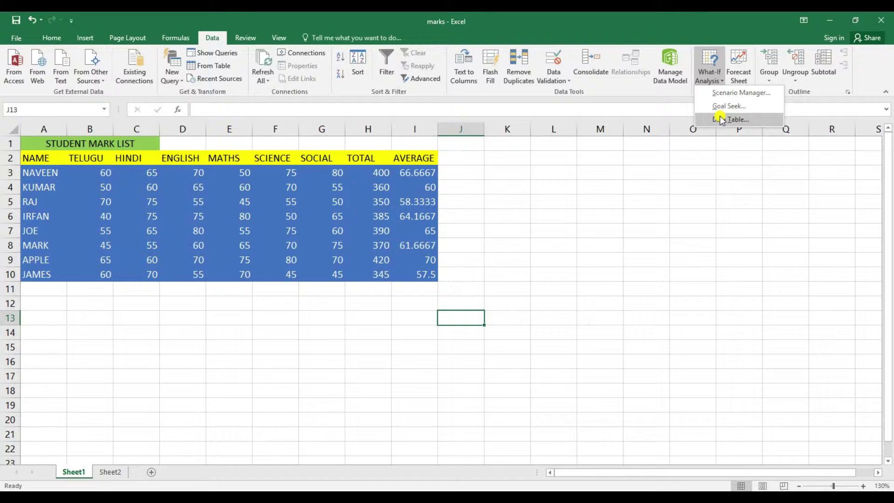
{"action": "left_click", "coordinate": [669, 280]}
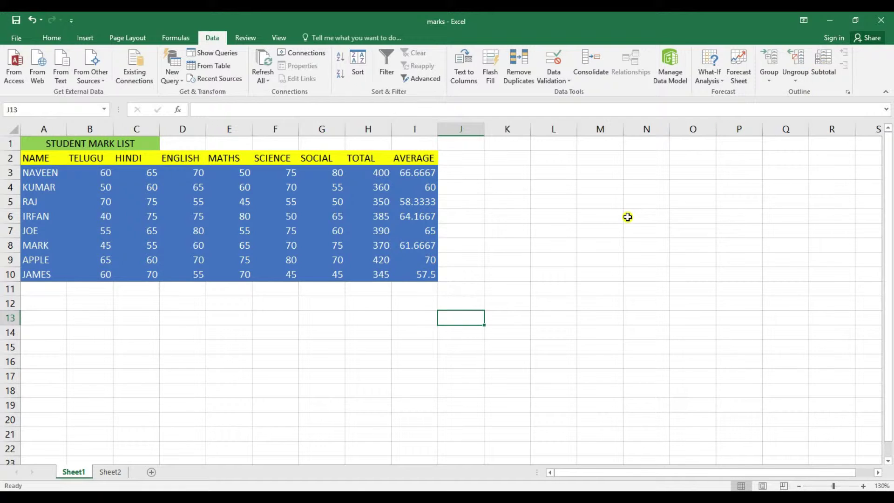
{"action": "left_click", "coordinate": [114, 472]}
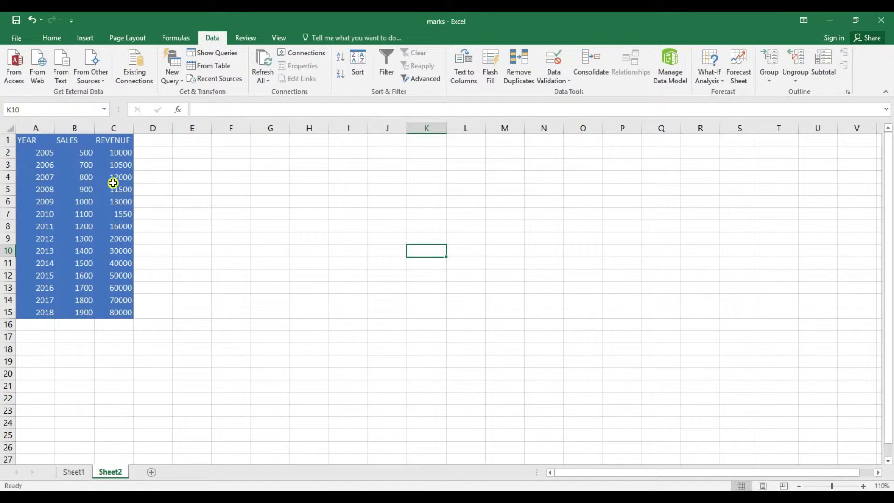
{"action": "left_click_drag", "start_coordinate": [126, 316], "coordinate": [39, 153]}
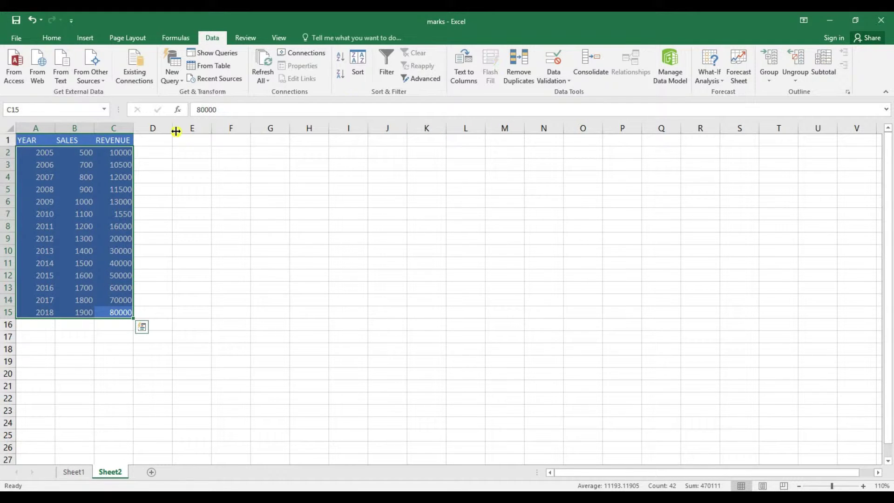
{"action": "left_click", "coordinate": [734, 79]}
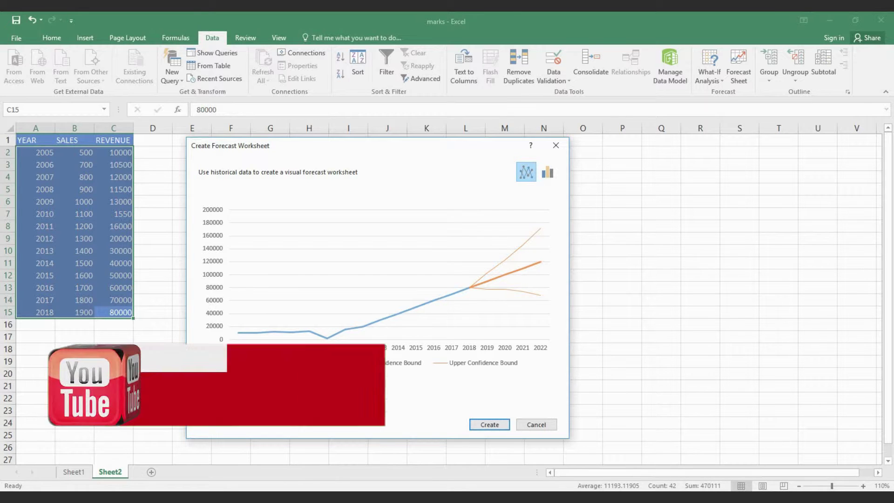
- Set Forecast End to 2018 and switch the preview to a column chart
{"action": "key", "text": "Down"}
{"action": "key", "text": "Down"}
{"action": "key", "text": "Down"}
{"action": "key", "text": "Down"}
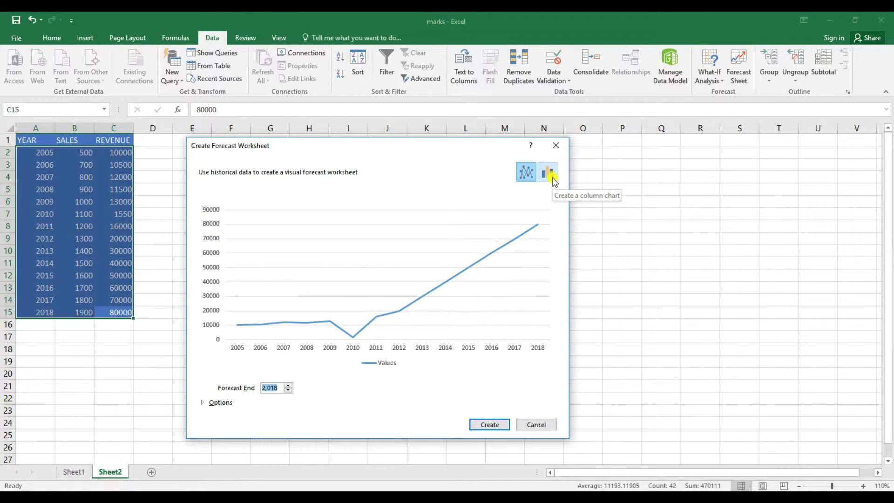
{"action": "left_click", "coordinate": [549, 174]}
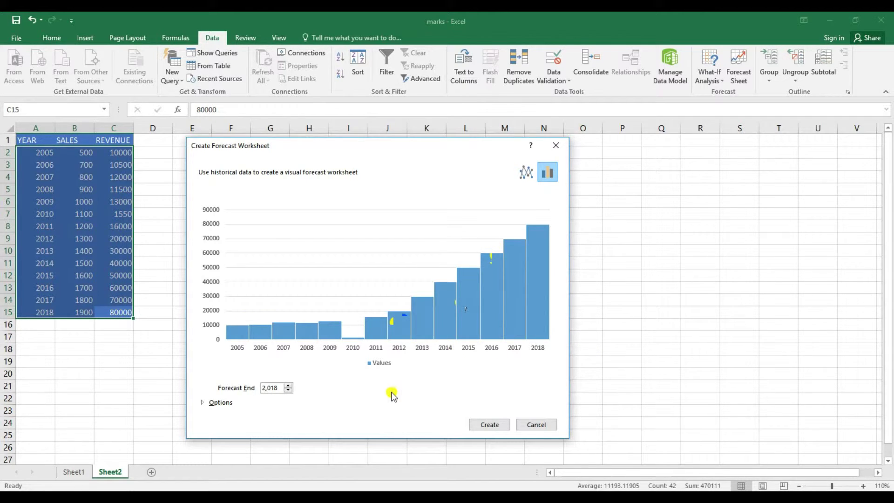
- In the forecast Options, lower Forecast Start by six years to 2011
{"action": "left_click", "coordinate": [203, 402]}
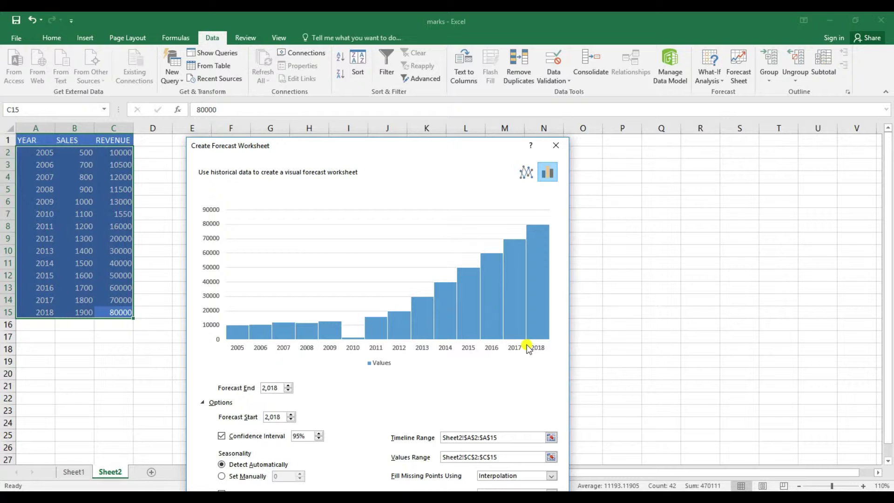
{"action": "left_click", "coordinate": [291, 419]}
{"action": "left_click", "coordinate": [291, 419]}
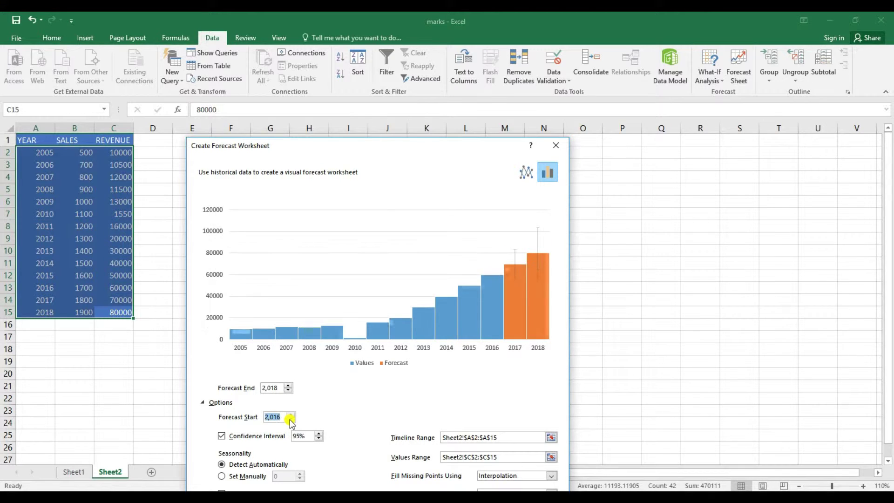
{"action": "left_click", "coordinate": [291, 419]}
{"action": "left_click", "coordinate": [290, 420]}
{"action": "left_click", "coordinate": [291, 419]}
{"action": "left_click", "coordinate": [291, 419]}
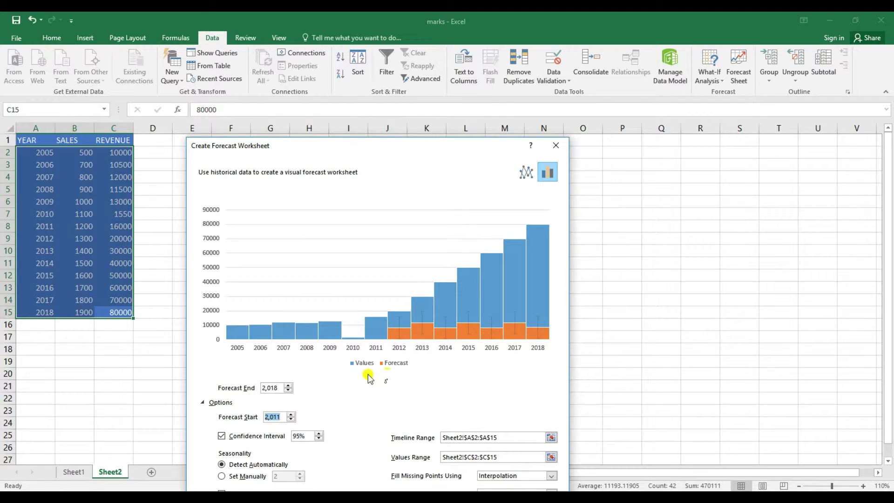
{"action": "left_click", "coordinate": [203, 402]}
- Create the forecast sheet and shrink its column chart from the top-right corner
{"action": "left_click", "coordinate": [485, 425]}
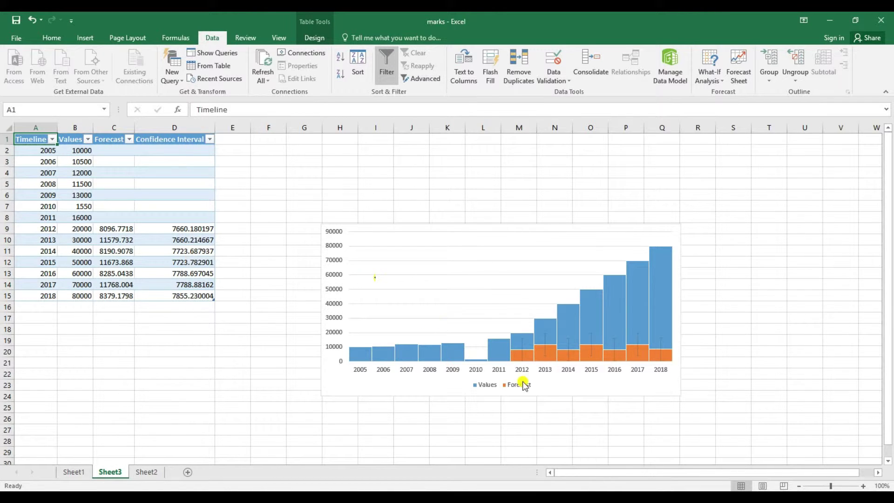
{"action": "left_click", "coordinate": [484, 298]}
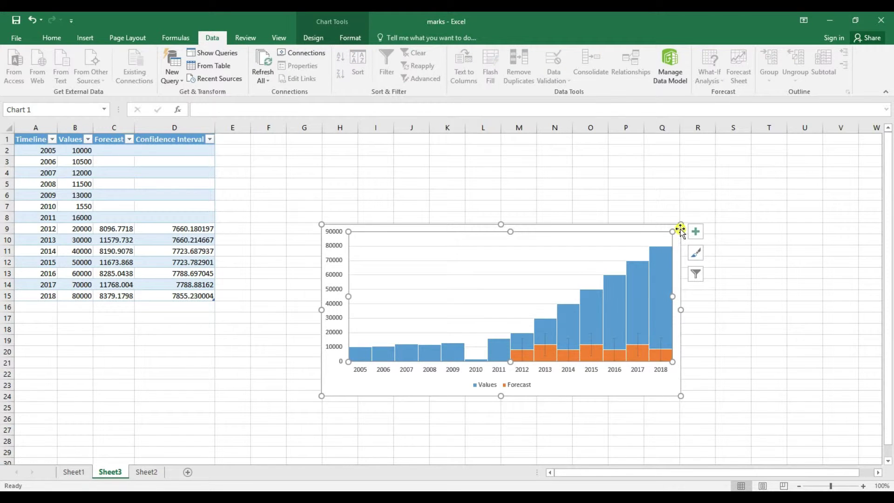
{"action": "mouse_move", "coordinate": [675, 241]}
{"action": "left_mouse_down"}
{"action": "mouse_move", "coordinate": [635, 240]}
{"action": "mouse_move", "coordinate": [678, 229]}
{"action": "left_mouse_up"}
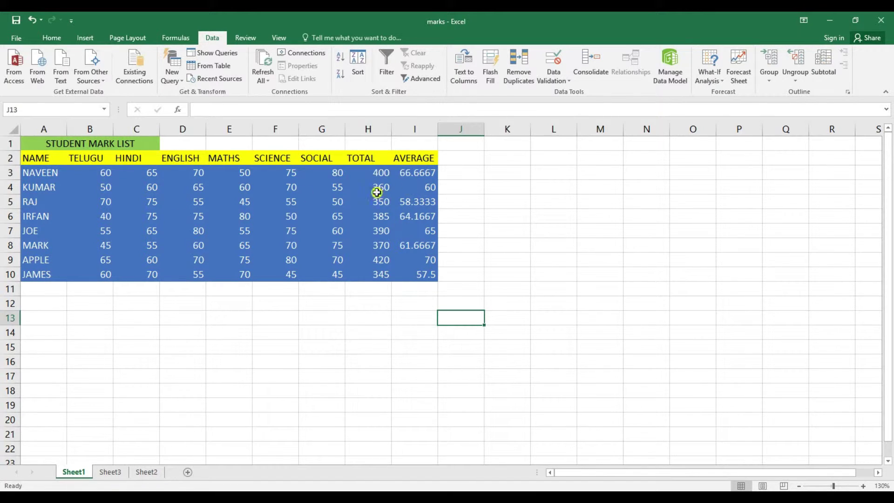
- Group the subject-mark range B2:G10 by columns
{"action": "left_click_drag", "start_coordinate": [75, 159], "coordinate": [342, 277]}
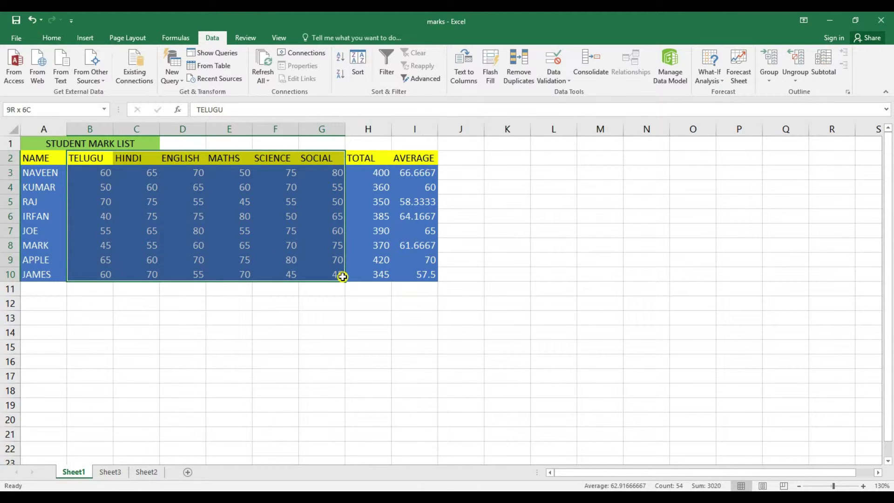
{"action": "left_click", "coordinate": [769, 79]}
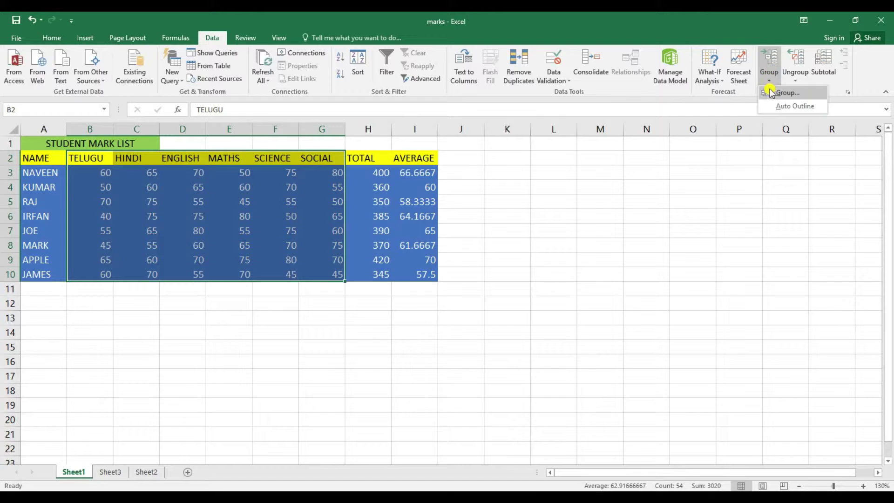
{"action": "left_click", "coordinate": [787, 93]}
{"action": "left_click", "coordinate": [360, 266]}
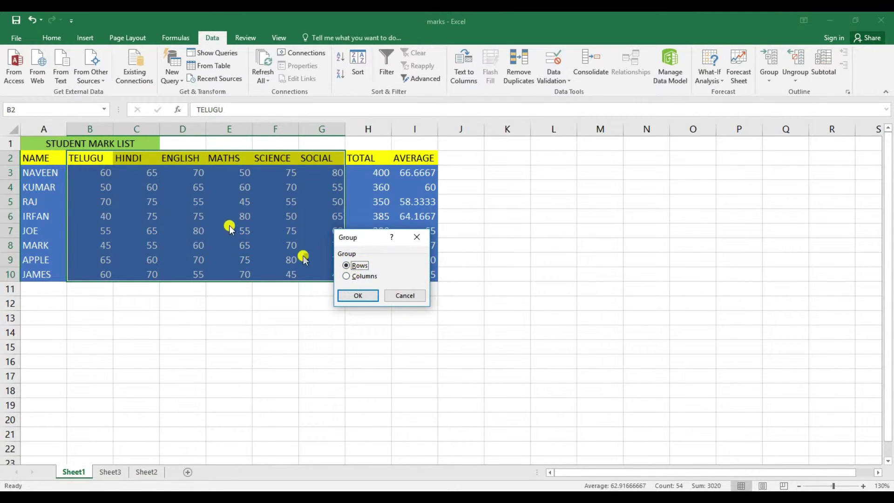
{"action": "left_click", "coordinate": [354, 296]}
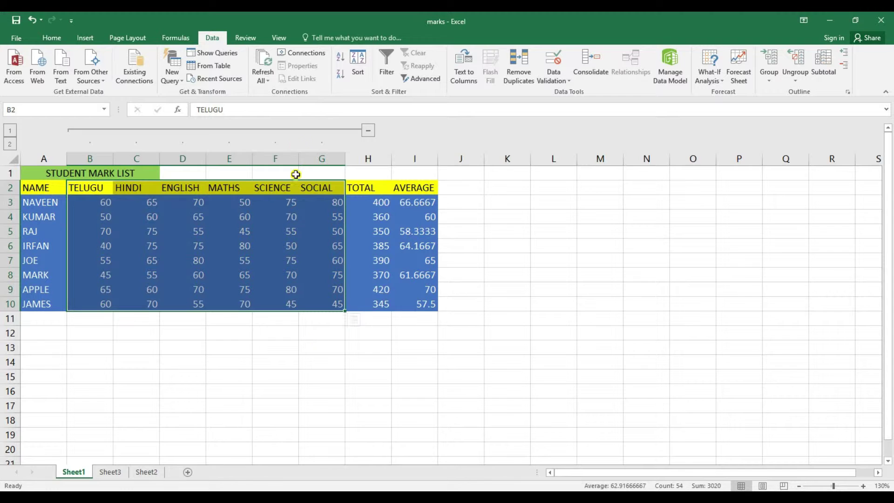
- Collapse and re-expand the grouped subject columns twice to test the outline
{"action": "left_click", "coordinate": [368, 131]}
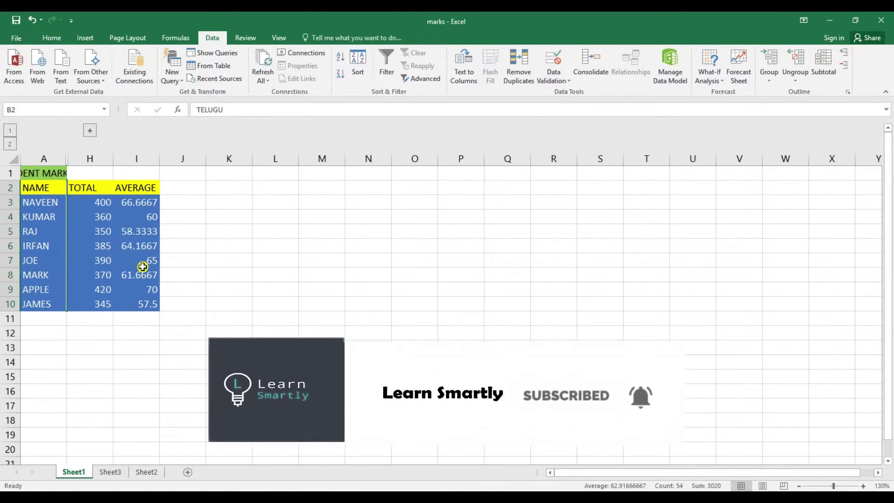
{"action": "left_click", "coordinate": [90, 132]}
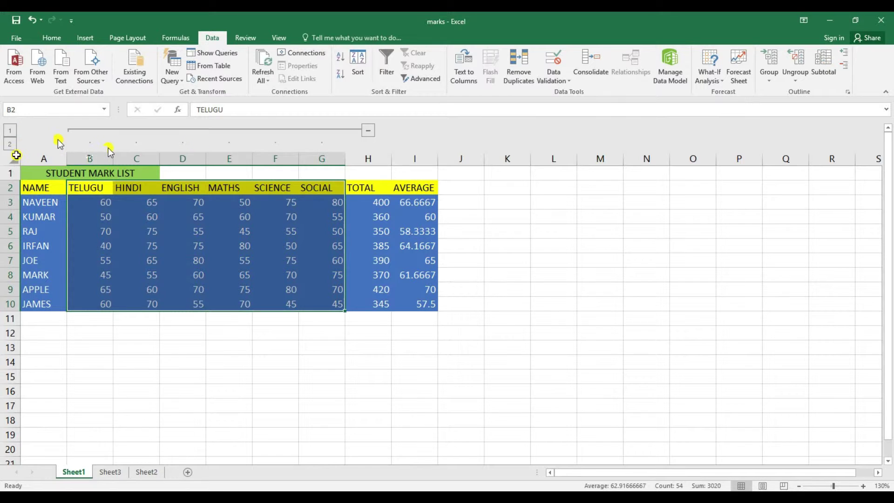
{"action": "left_click", "coordinate": [11, 136]}
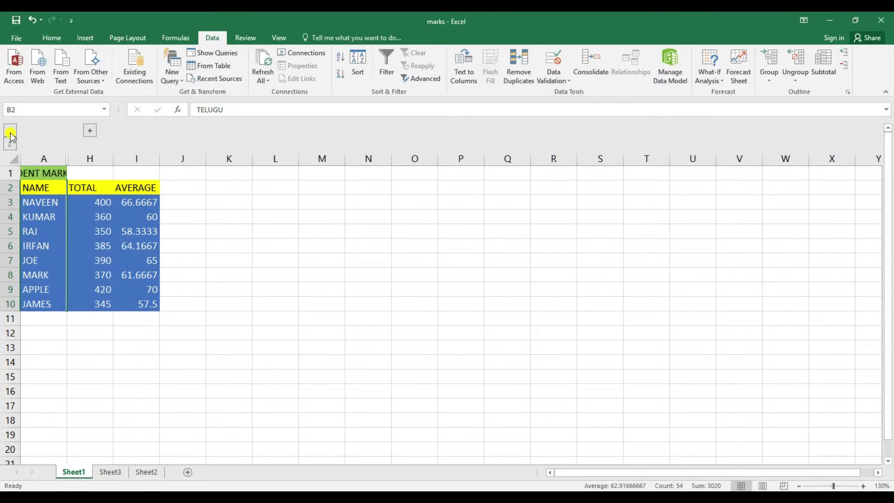
{"action": "left_click", "coordinate": [10, 145]}
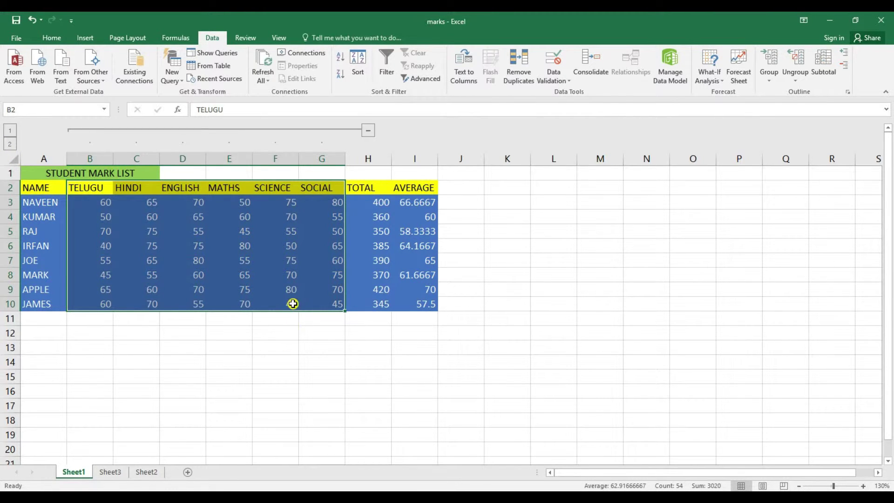
- Group rows 8 to 10 for MARK, APPLE and JAMES as a row outline
{"action": "left_click", "coordinate": [293, 338]}
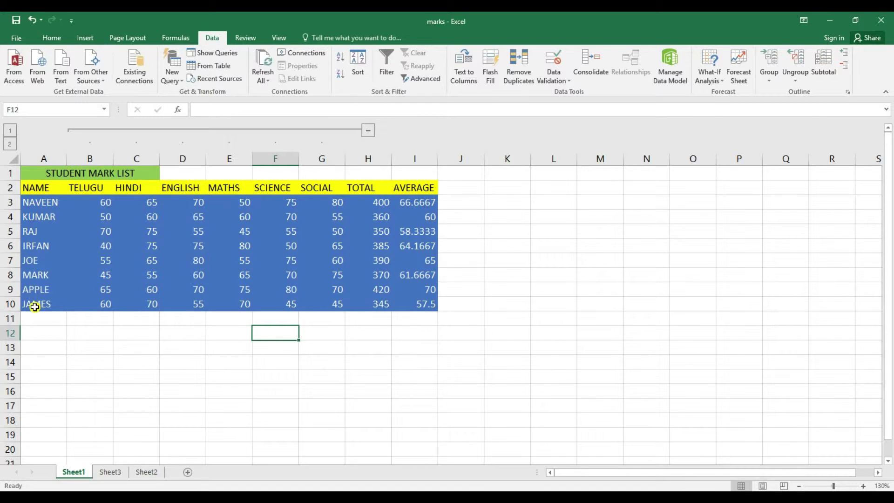
{"action": "left_click_drag", "start_coordinate": [50, 277], "coordinate": [410, 304]}
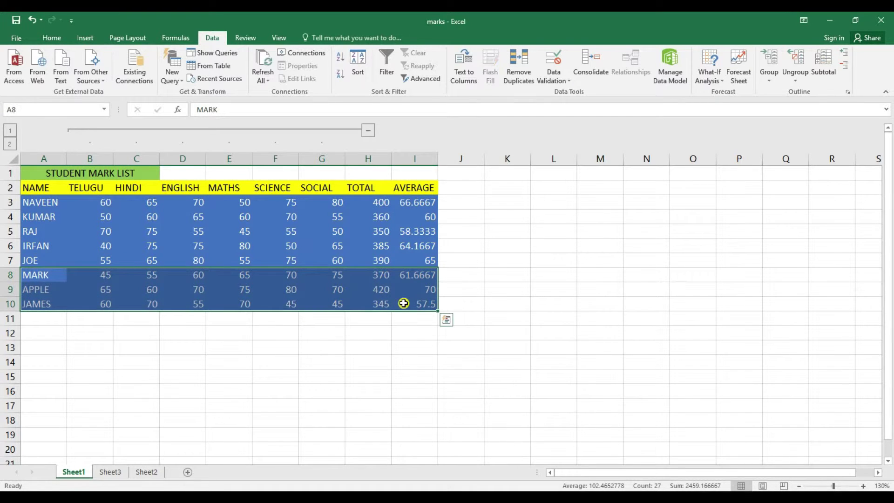
{"action": "left_click", "coordinate": [768, 79]}
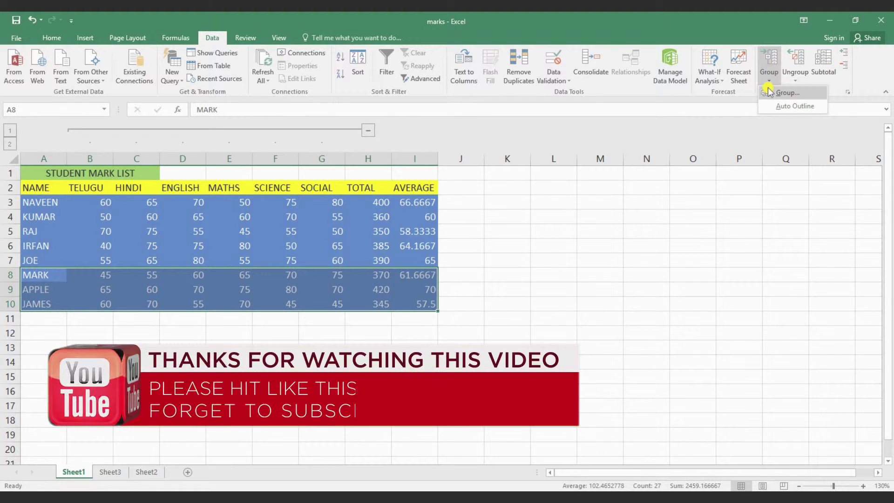
{"action": "left_click", "coordinate": [773, 91]}
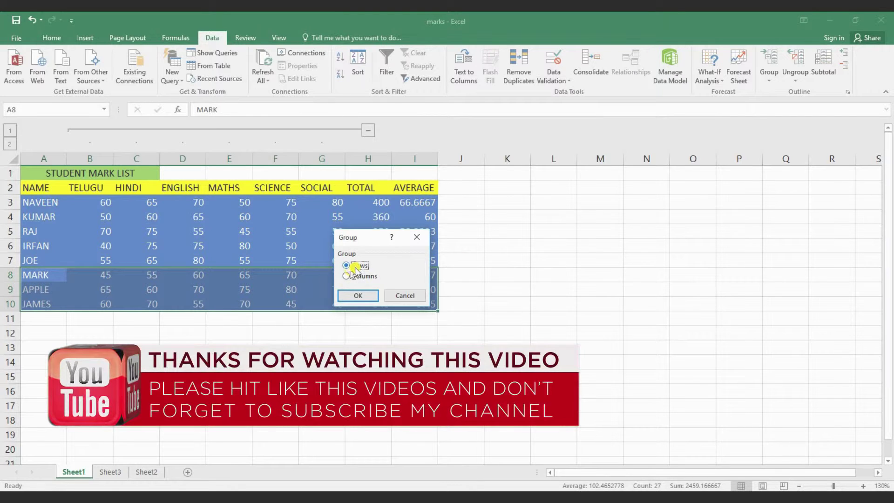
{"action": "left_click", "coordinate": [356, 296]}
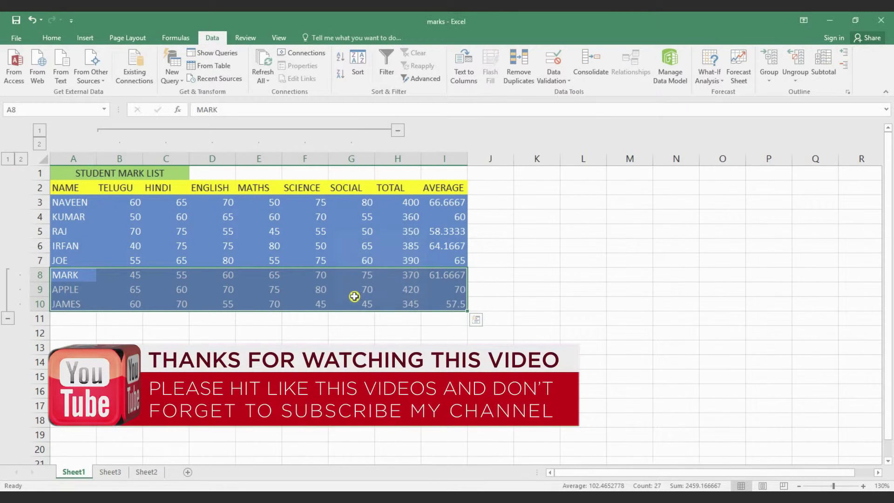
- Collapse and re-expand the grouped rows 8 to 10 twice
{"action": "left_click", "coordinate": [8, 319]}
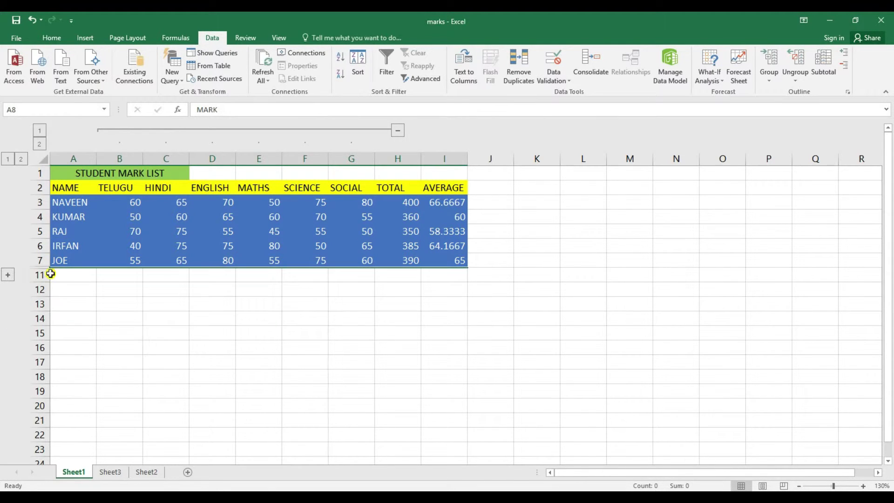
{"action": "left_click", "coordinate": [8, 275]}
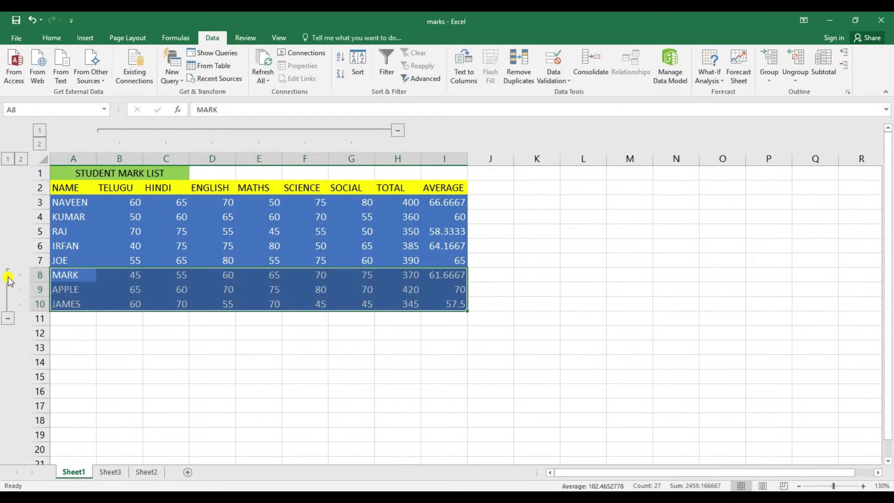
{"action": "left_click", "coordinate": [8, 319]}
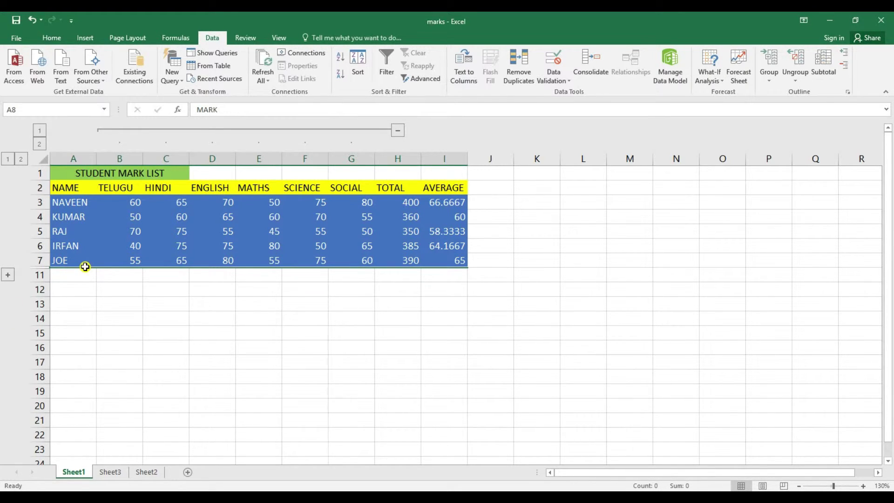
{"action": "left_click", "coordinate": [7, 274]}
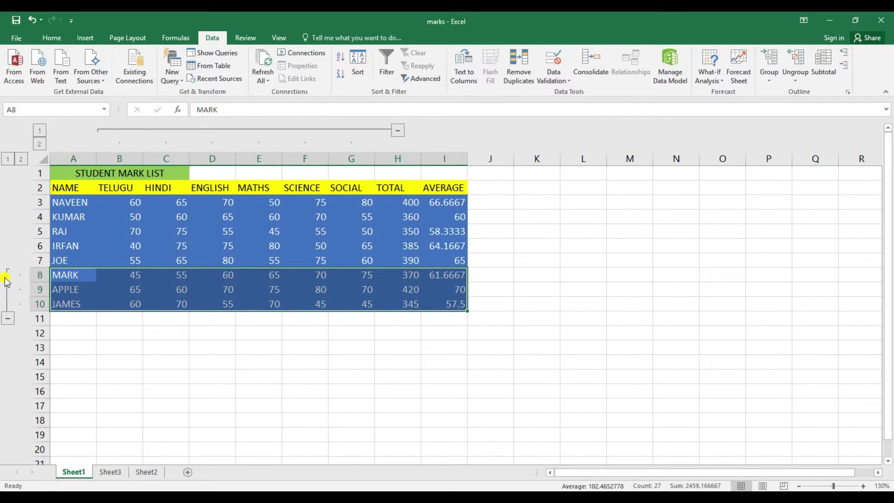
- Select the entire worksheet and apply Ungroup > Clear Outline to remove all groups
{"action": "left_click", "coordinate": [597, 307]}
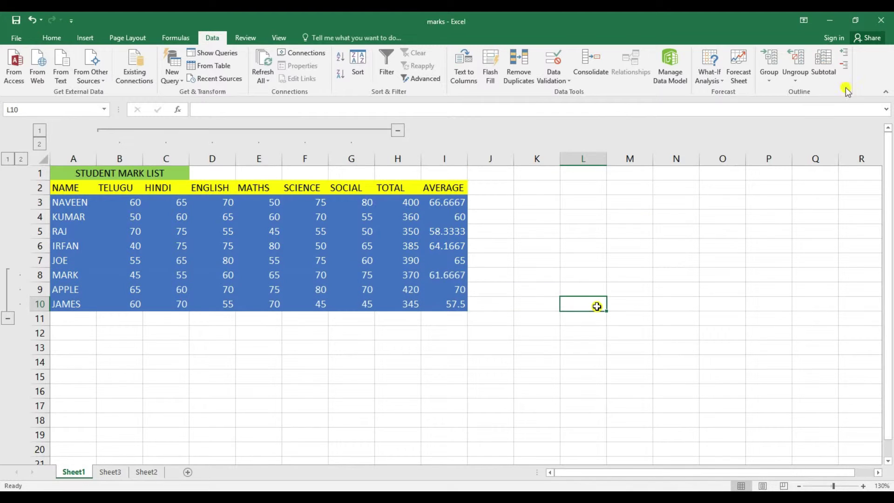
{"action": "left_click", "coordinate": [796, 77]}
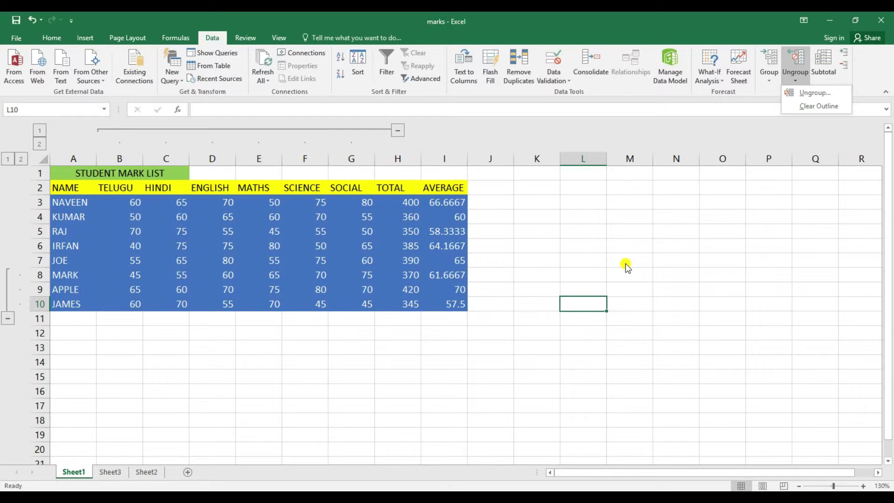
{"action": "left_click", "coordinate": [797, 83]}
{"action": "left_click", "coordinate": [797, 82]}
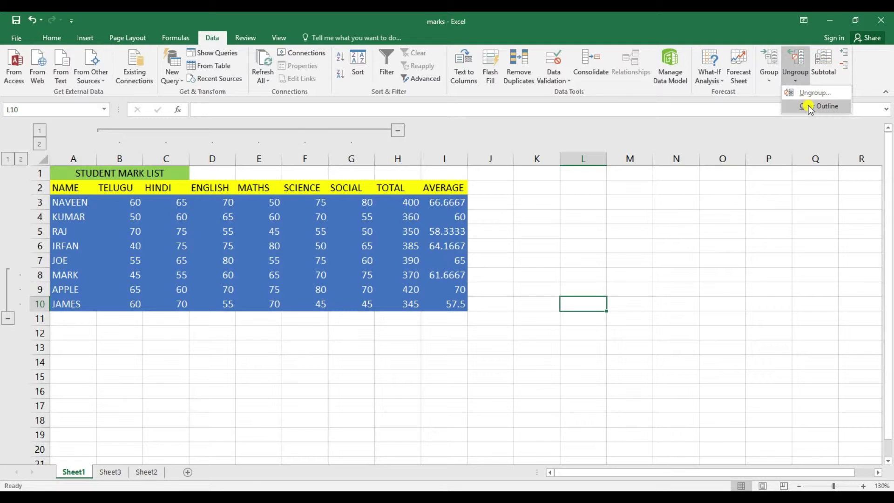
{"action": "left_click", "coordinate": [534, 302]}
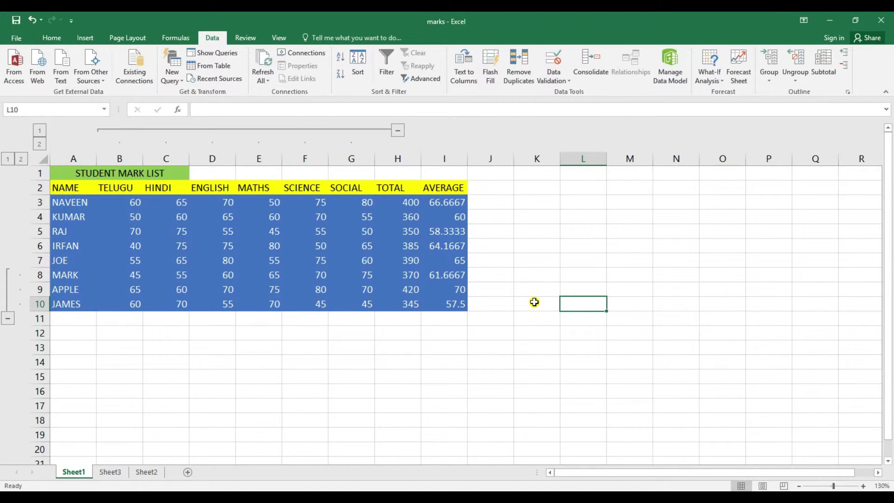
{"action": "left_click", "coordinate": [90, 207]}
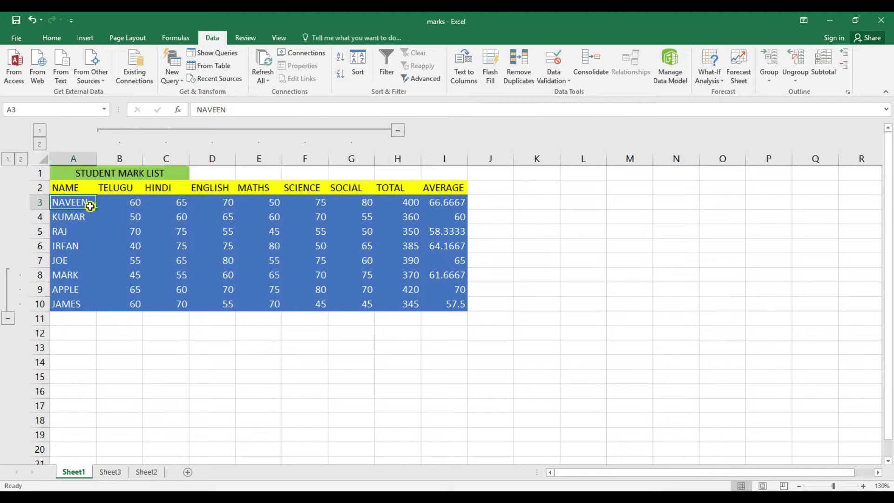
{"action": "left_click", "coordinate": [48, 164]}
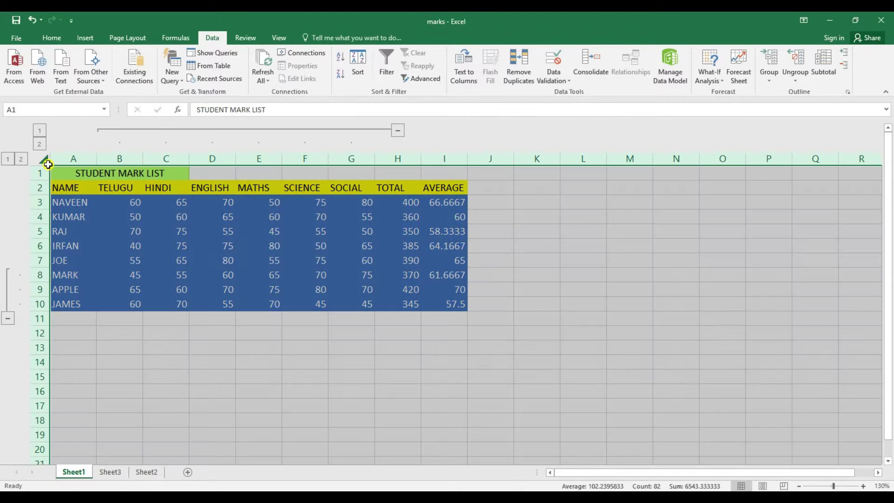
{"action": "left_click", "coordinate": [795, 77]}
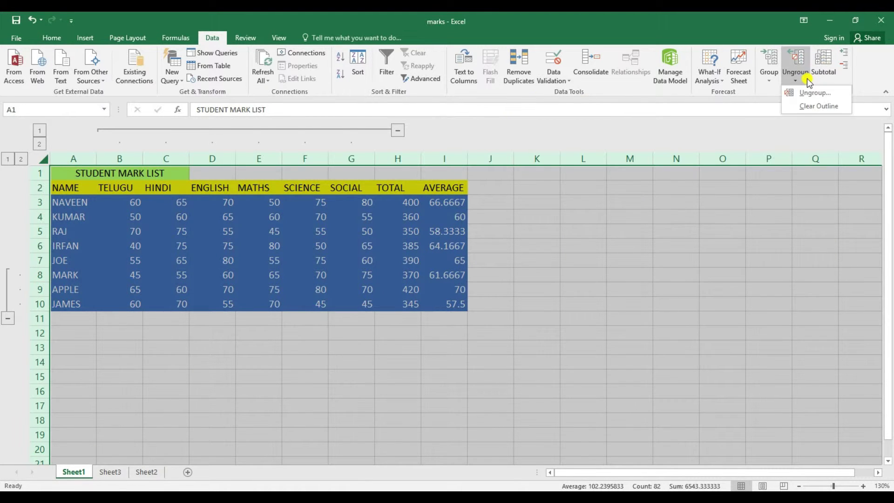
{"action": "left_click", "coordinate": [805, 108]}
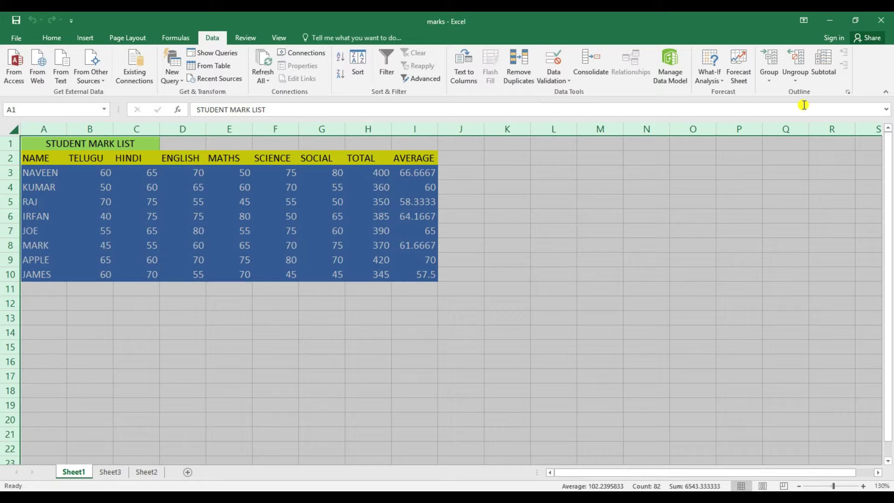
{"action": "left_click", "coordinate": [677, 314]}
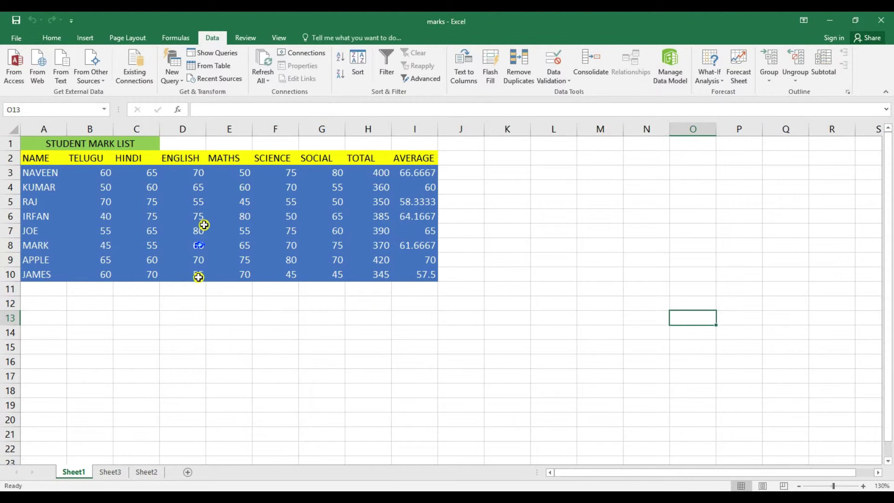
- Select A2:I10, covering the headers and all eight students' marks, totals and averages
{"action": "left_click", "coordinate": [261, 338]}
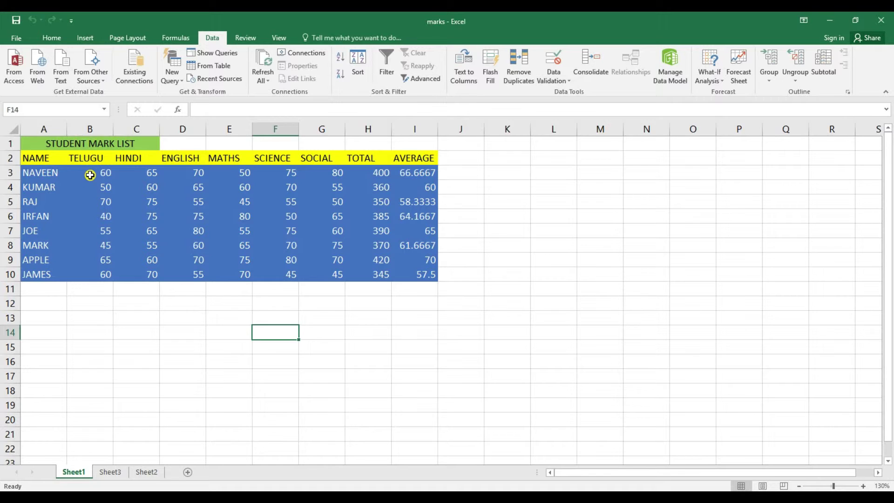
{"action": "left_click_drag", "start_coordinate": [90, 174], "coordinate": [375, 258]}
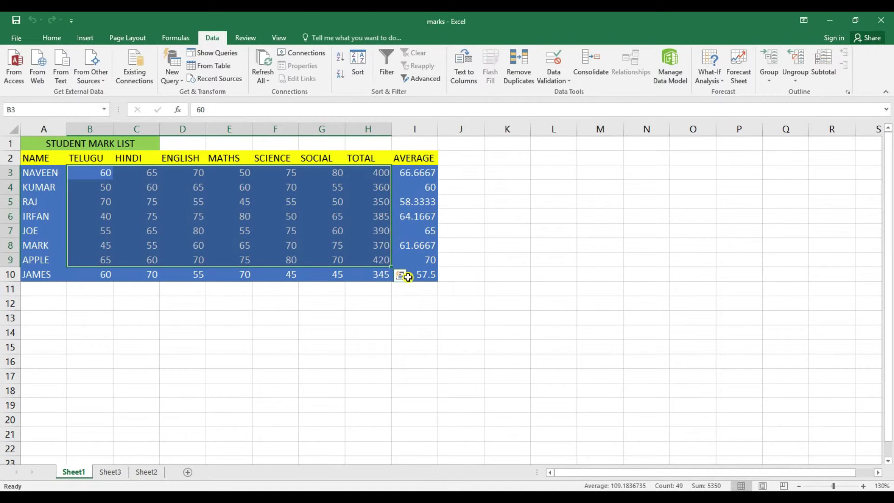
{"action": "left_click", "coordinate": [443, 290]}
{"action": "mouse_move", "coordinate": [429, 275]}
{"action": "left_mouse_down"}
{"action": "mouse_move", "coordinate": [101, 165]}
{"action": "mouse_move", "coordinate": [35, 160]}
{"action": "left_mouse_up"}
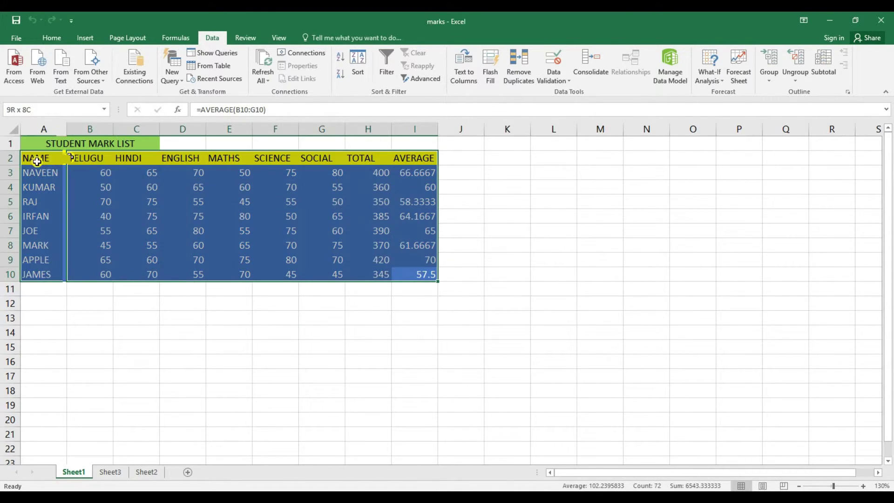
- Subtotal by NAME with Sum on TOTAL and AVERAGE, giving a 3020 Grand Total
{"action": "left_click", "coordinate": [824, 72]}
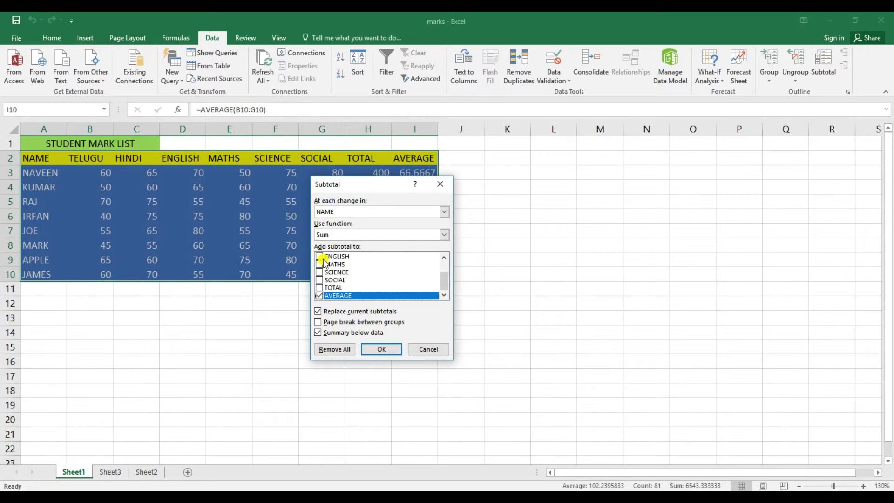
{"action": "scroll", "coordinate": [325, 275], "scroll_direction": "up", "scroll_amount": 1}
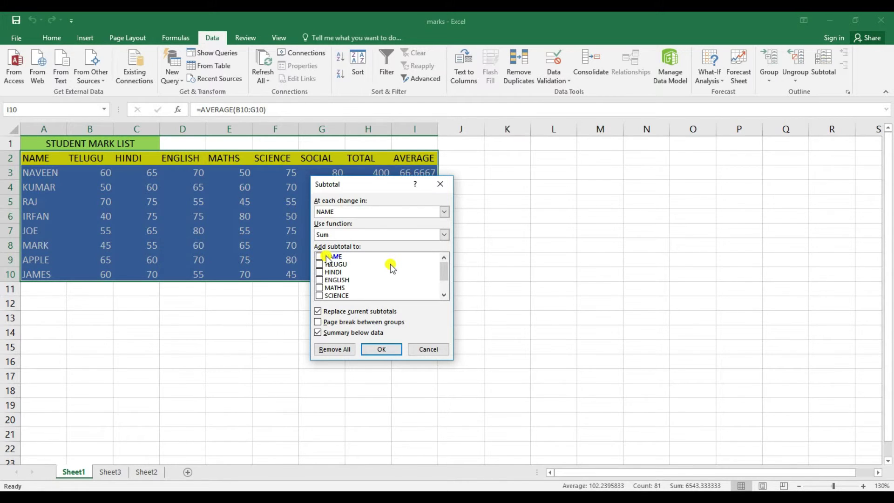
{"action": "scroll", "coordinate": [393, 270], "scroll_direction": "down", "scroll_amount": 1}
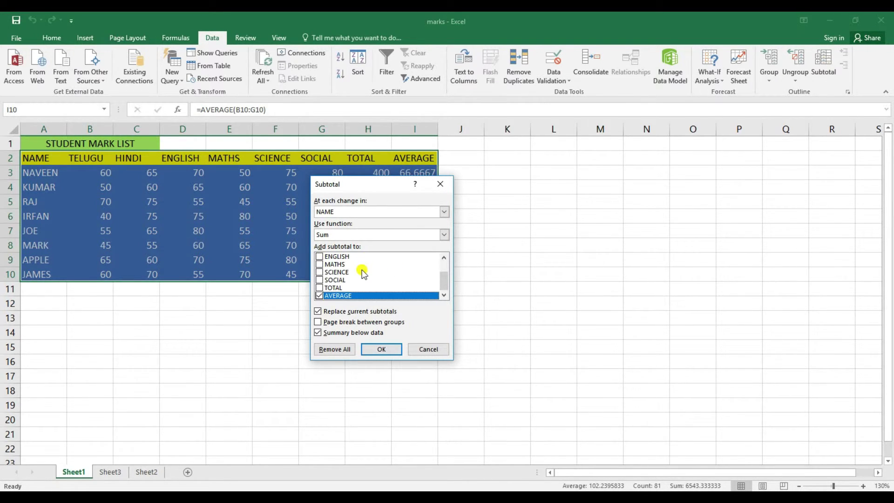
{"action": "scroll", "coordinate": [364, 274], "scroll_direction": "up", "scroll_amount": 1}
{"action": "scroll", "coordinate": [364, 274], "scroll_direction": "down", "scroll_amount": 1}
{"action": "left_click", "coordinate": [320, 289]}
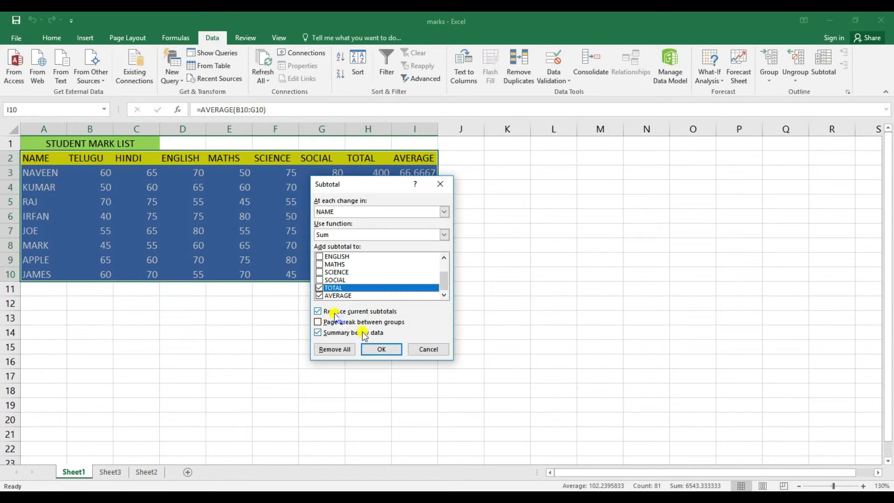
{"action": "left_click", "coordinate": [329, 292]}
{"action": "left_click", "coordinate": [319, 295]}
{"action": "left_click", "coordinate": [378, 350]}
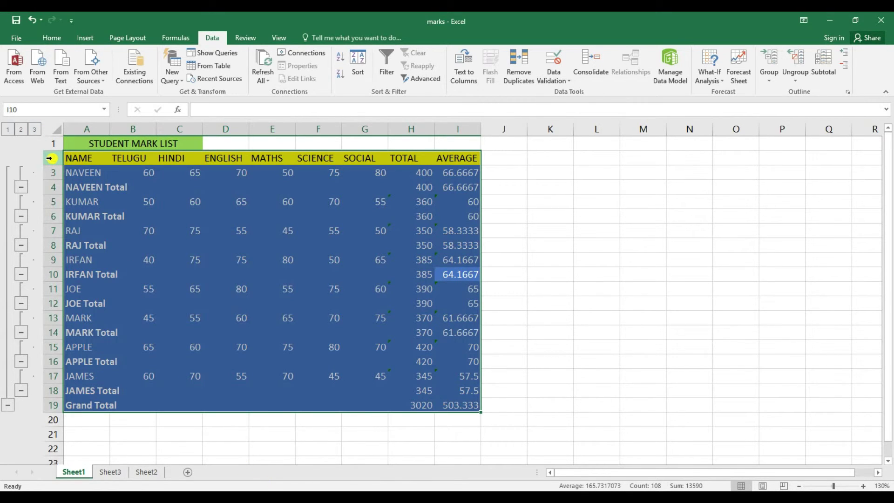
- Switch to outline level 1 showing only the Grand Total, then level 2 for student totals
{"action": "left_click", "coordinate": [8, 130]}
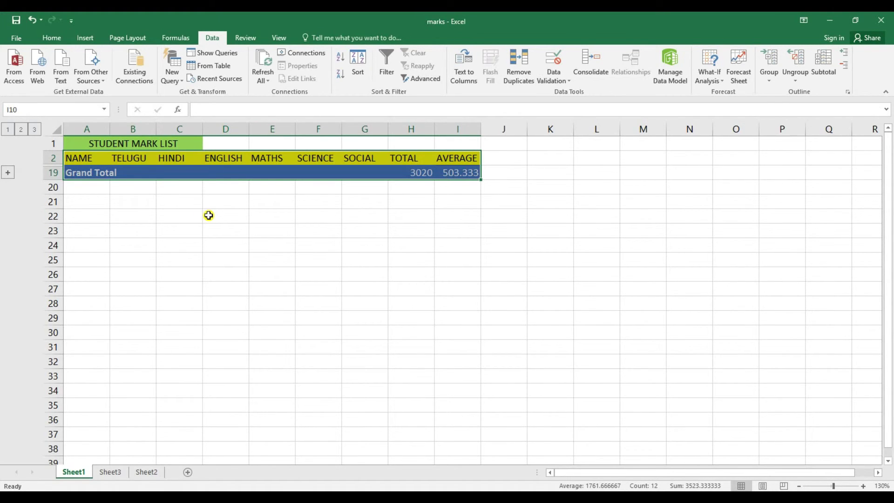
{"action": "left_click", "coordinate": [21, 130]}
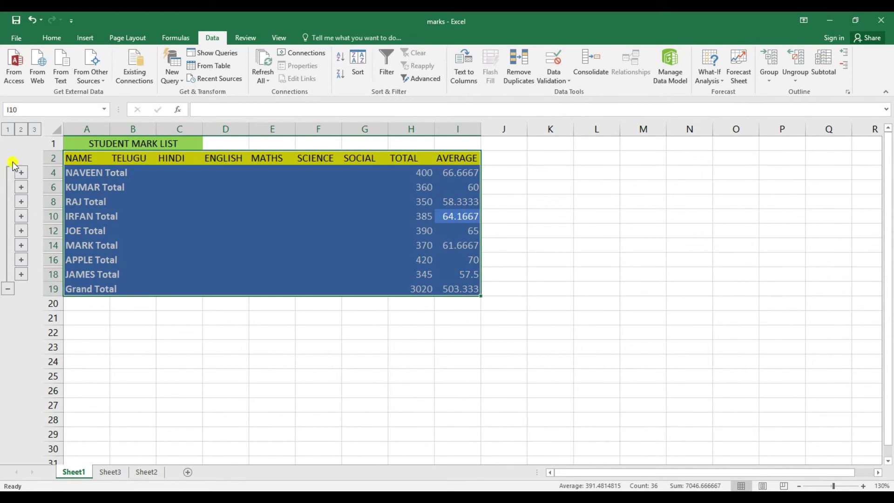
- Show all marks at level 3, fold all eight students' details, then collapse to Grand Total (3020, 503.333)
{"action": "left_click", "coordinate": [34, 129]}
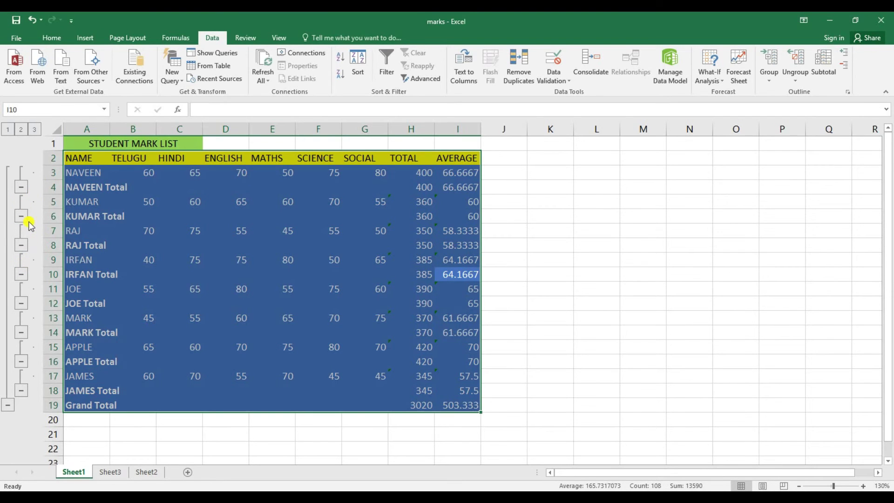
{"action": "left_click", "coordinate": [21, 187]}
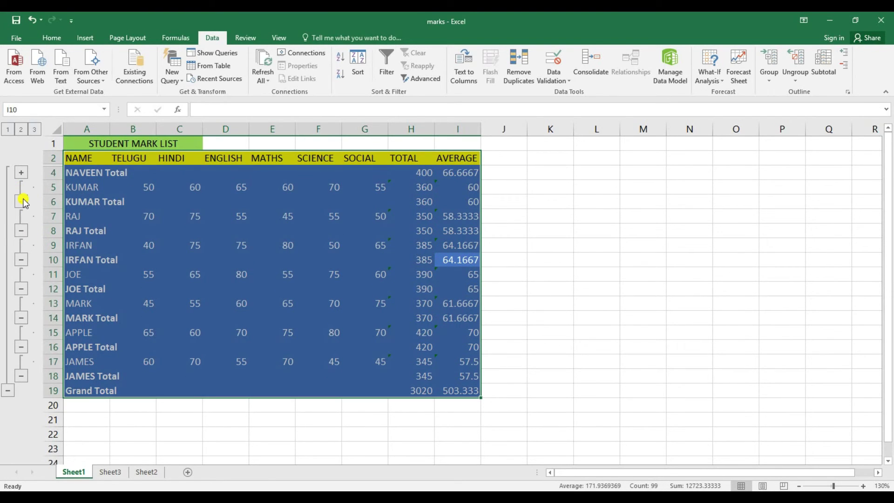
{"action": "left_click", "coordinate": [21, 201]}
{"action": "left_click", "coordinate": [21, 216]}
{"action": "left_click", "coordinate": [21, 231]}
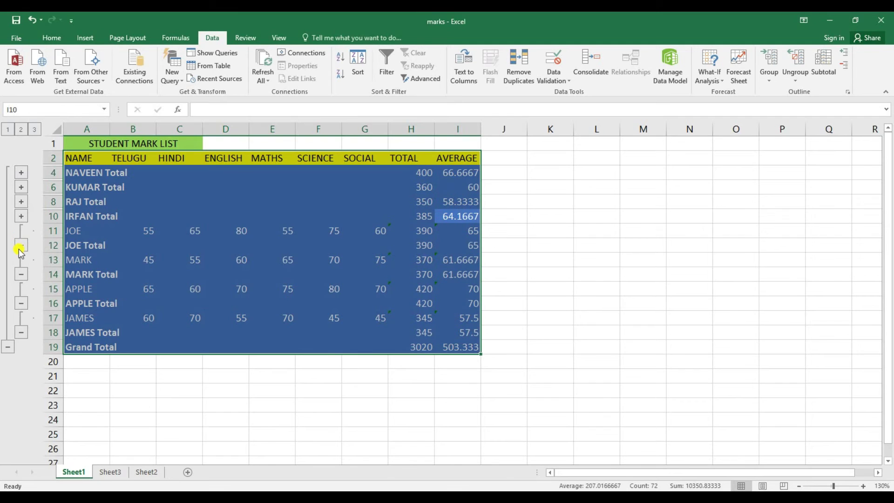
{"action": "left_click", "coordinate": [21, 245]}
{"action": "left_click", "coordinate": [21, 260]}
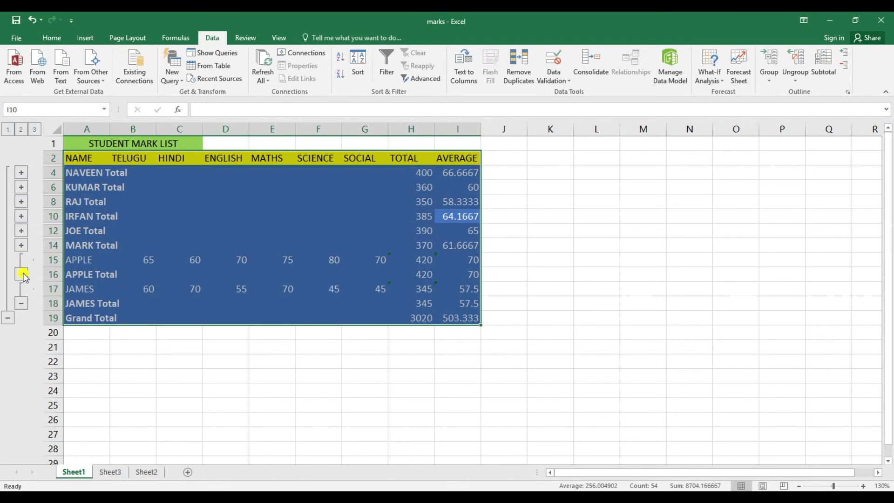
{"action": "left_click", "coordinate": [21, 274]}
{"action": "left_click", "coordinate": [21, 289]}
{"action": "left_click", "coordinate": [8, 289]}
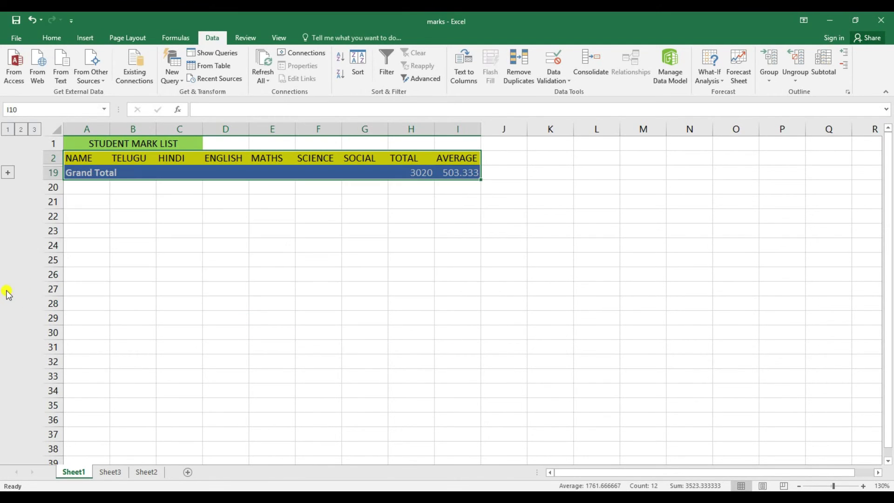